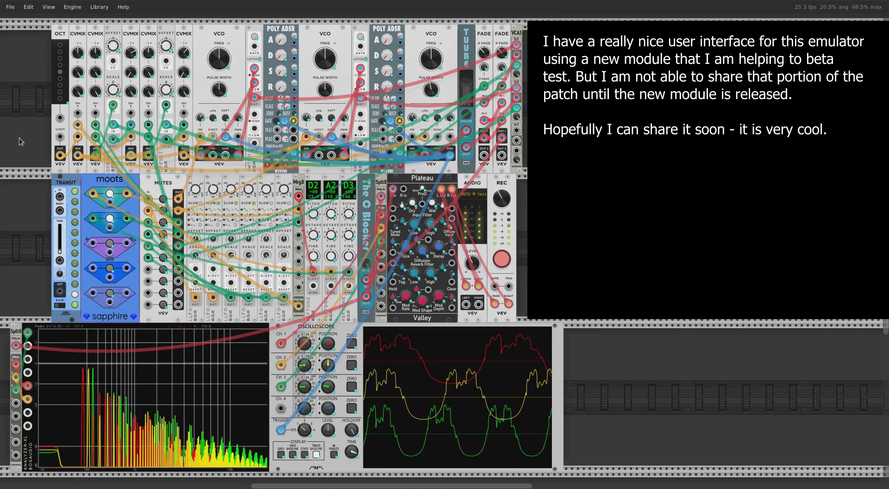
Recall the first TRANSIT snapshot and mix in ripple A with an increased ratio.
{"action": "left_click", "coordinate": [75, 194]}
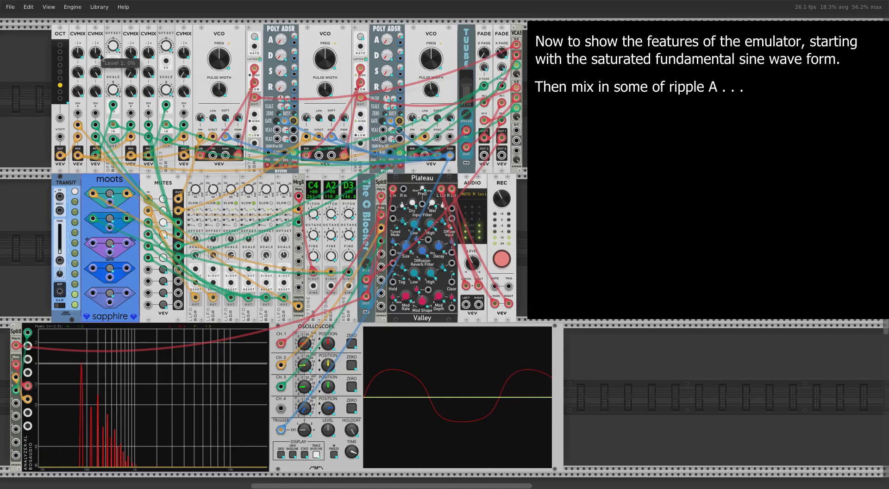
{"action": "left_click_drag", "start_coordinate": [100, 55], "coordinate": [135, 47]}
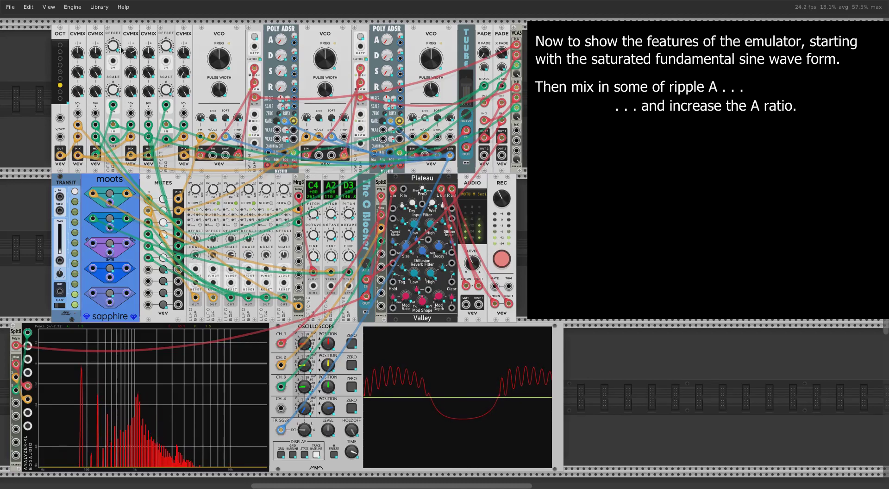
Shift the fundamental to -1 octave and back to -2, and vary its pitch with ripple A in scaled ratio mode.
{"action": "left_click", "coordinate": [60, 79]}
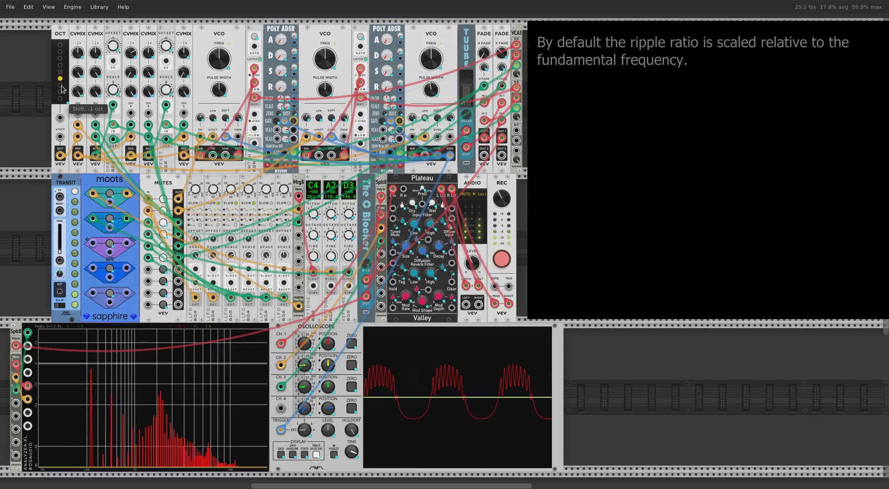
{"action": "left_click", "coordinate": [60, 85]}
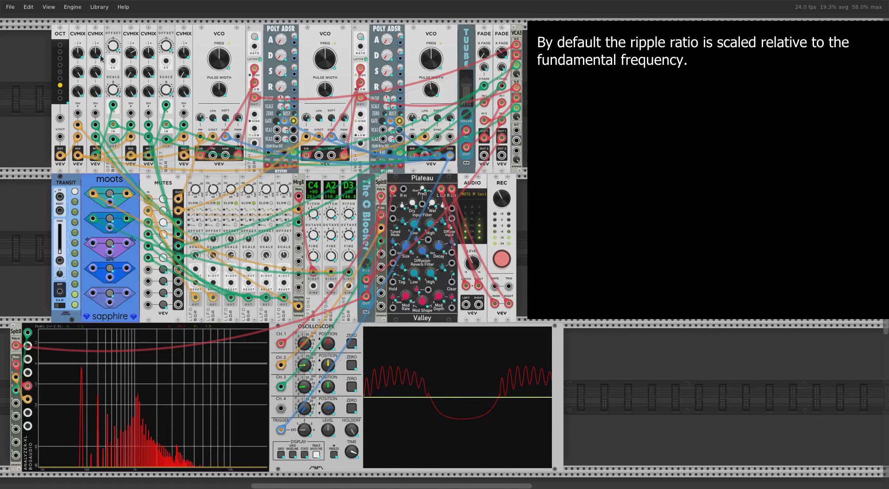
{"action": "mouse_move", "coordinate": [77, 52]}
{"action": "left_mouse_down"}
{"action": "mouse_move", "coordinate": [78, 29]}
{"action": "mouse_move", "coordinate": [81, 55]}
{"action": "left_mouse_up"}
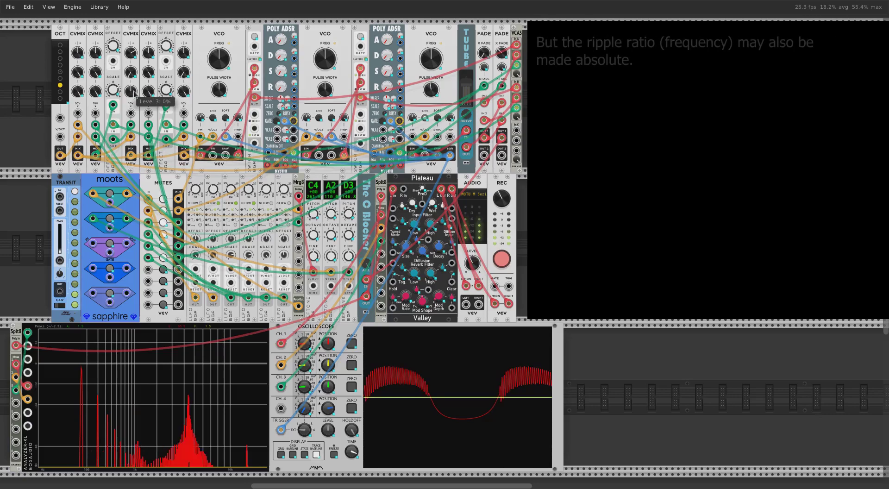
Vary the fundamental pitch with ripple A's ratio in absolute mode and return the ripple to scaled mode.
{"action": "left_click_drag", "start_coordinate": [130, 53], "coordinate": [131, 73]}
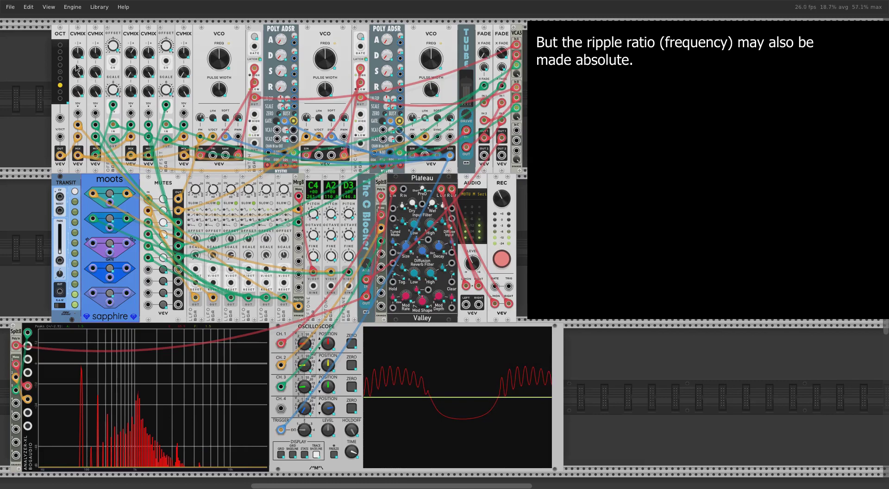
{"action": "mouse_move", "coordinate": [79, 52]}
{"action": "left_mouse_down"}
{"action": "mouse_move", "coordinate": [79, 67]}
{"action": "mouse_move", "coordinate": [82, 52]}
{"action": "left_mouse_up"}
{"action": "left_click_drag", "start_coordinate": [131, 91], "coordinate": [124, 108]}
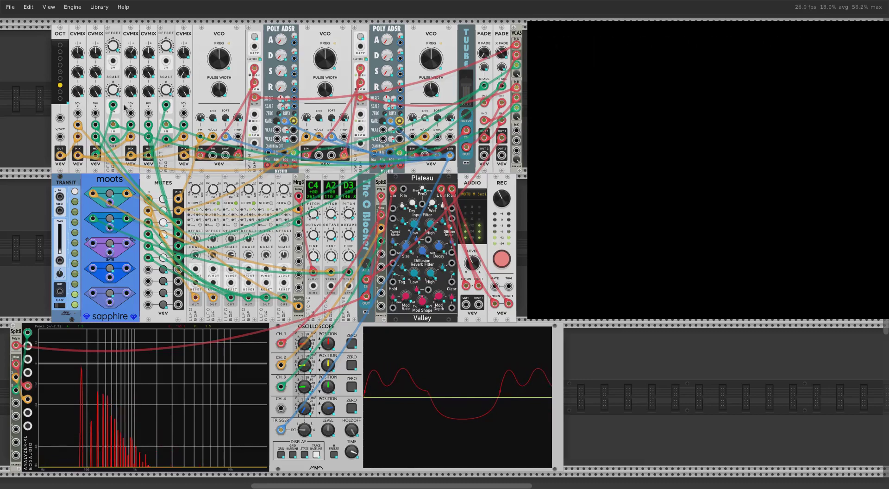
{"action": "left_click_drag", "start_coordinate": [131, 52], "coordinate": [130, 48]}
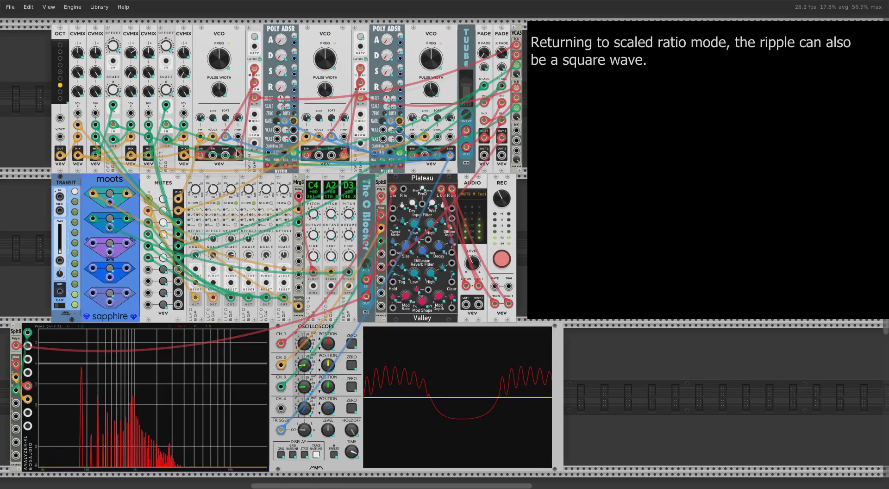
Switch ripple A to a square wave and vary its ratio level.
{"action": "left_click", "coordinate": [255, 39]}
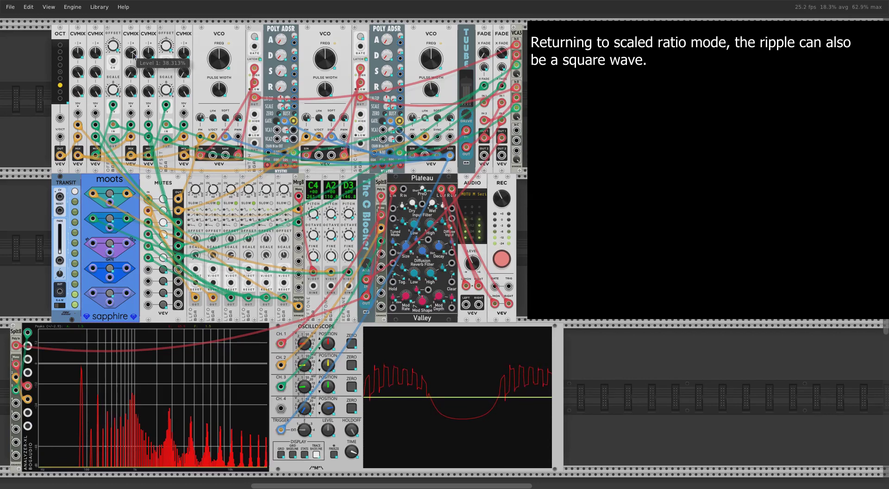
{"action": "mouse_move", "coordinate": [131, 52]}
{"action": "left_mouse_down"}
{"action": "mouse_move", "coordinate": [131, 44]}
{"action": "mouse_move", "coordinate": [131, 59]}
{"action": "mouse_move", "coordinate": [130, 52]}
{"action": "left_mouse_up"}
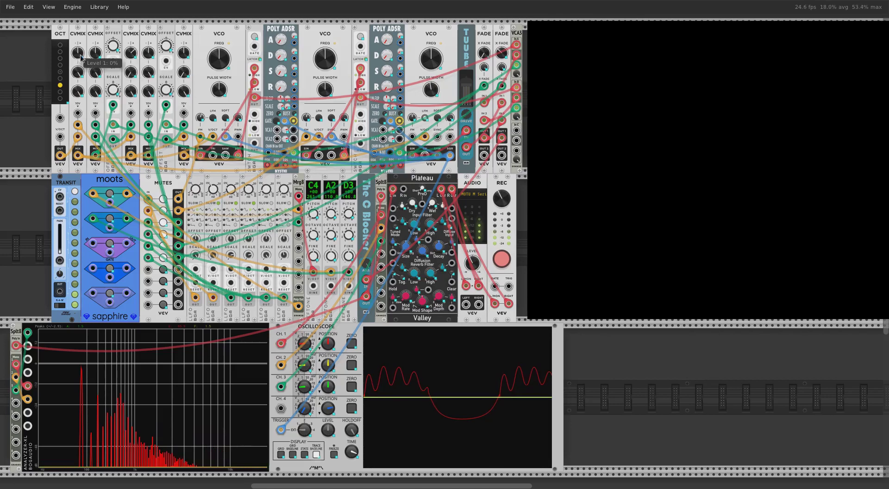
Sweep ripple A's warp through positive and negative values down to -100% and raise its ratio level to 48.916%.
{"action": "mouse_move", "coordinate": [97, 55]}
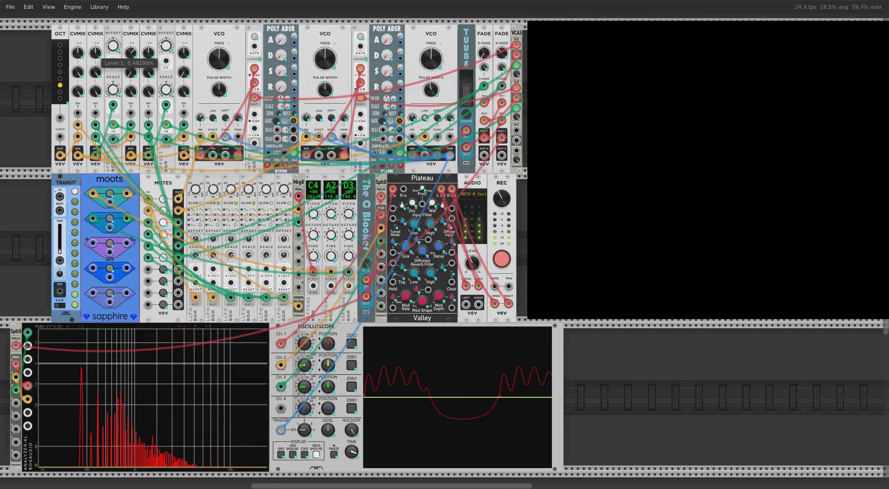
{"action": "left_click_drag", "start_coordinate": [97, 55], "coordinate": [131, 52]}
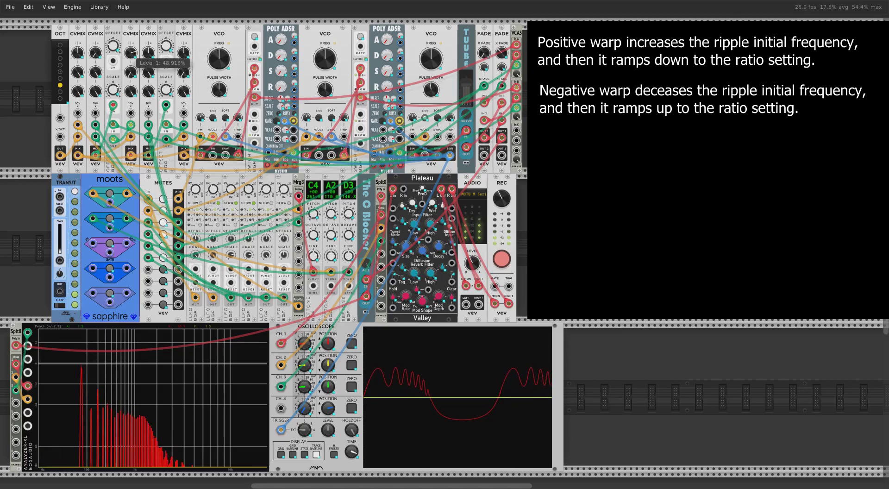
{"action": "mouse_move", "coordinate": [94, 52]}
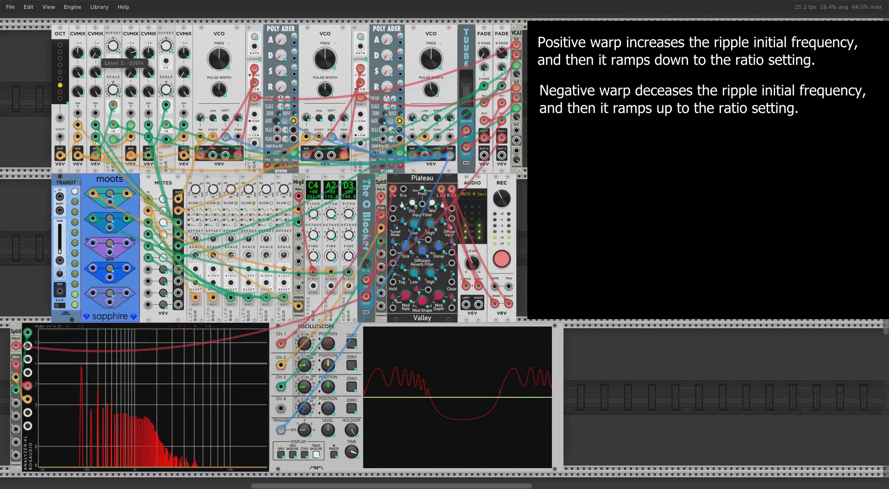
{"action": "mouse_move", "coordinate": [95, 53]}
{"action": "left_mouse_down"}
{"action": "mouse_move", "coordinate": [95, 36]}
{"action": "mouse_move", "coordinate": [95, 46]}
{"action": "left_mouse_up"}
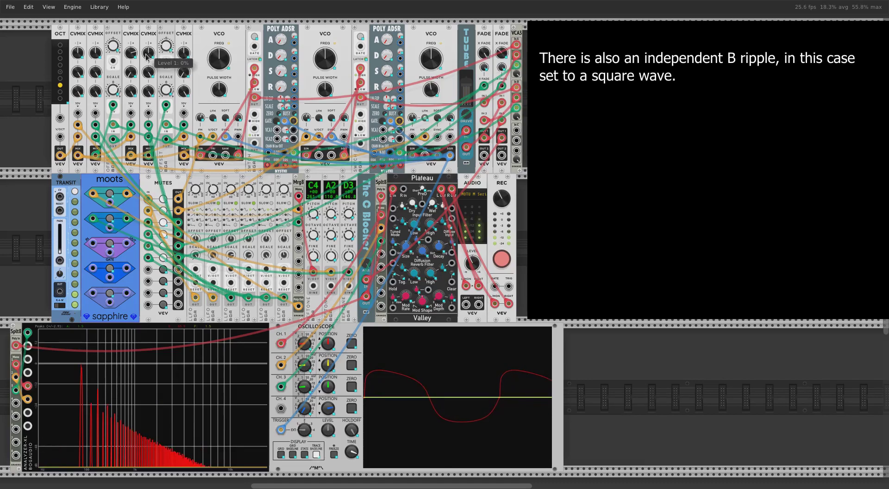
Raise the ratio of the square-wave ripple B and sweep the crossfade between ripple A and ripple B.
{"action": "left_click_drag", "start_coordinate": [184, 52], "coordinate": [184, 37]}
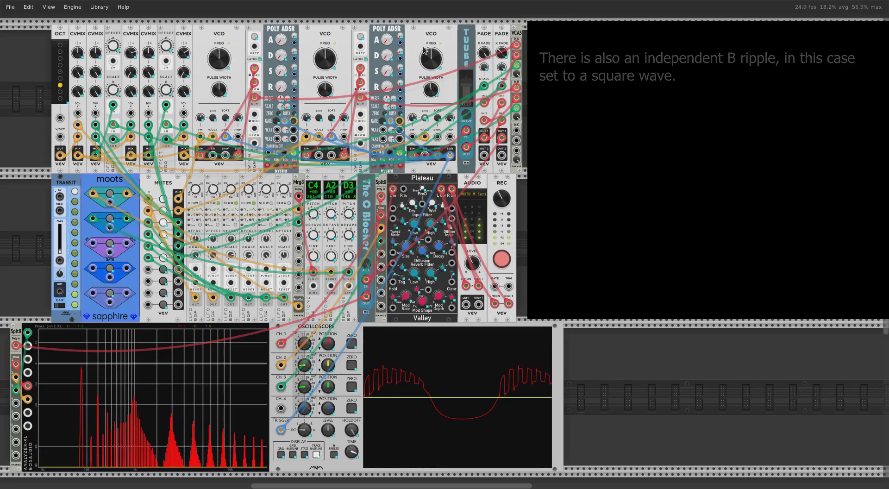
{"action": "mouse_move", "coordinate": [484, 52]}
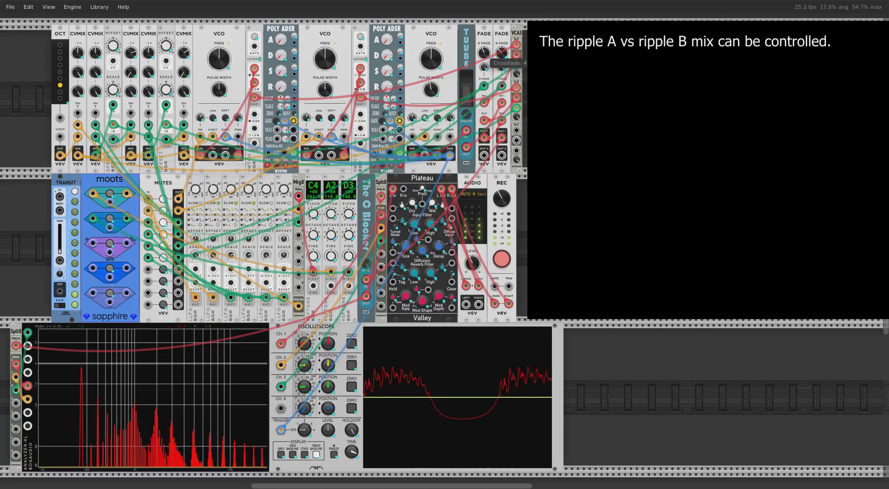
{"action": "left_click_drag", "start_coordinate": [484, 52], "coordinate": [484, 65]}
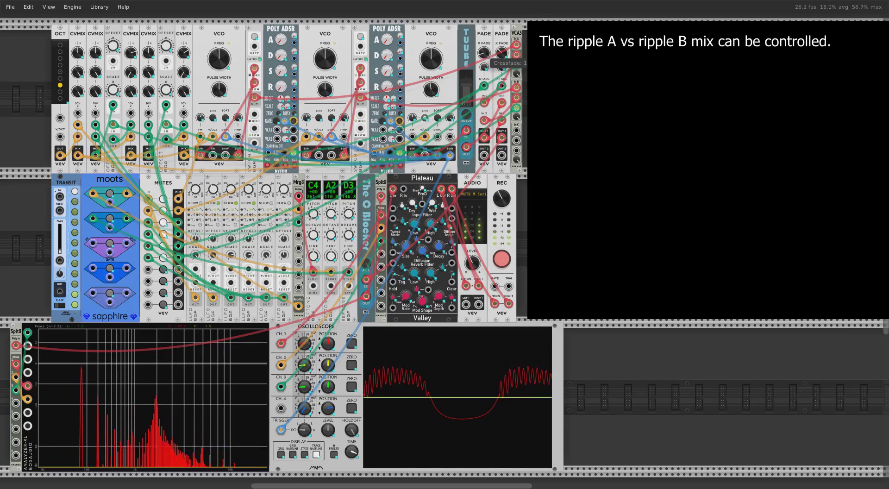
{"action": "left_click_drag", "start_coordinate": [484, 52], "coordinate": [484, 46]}
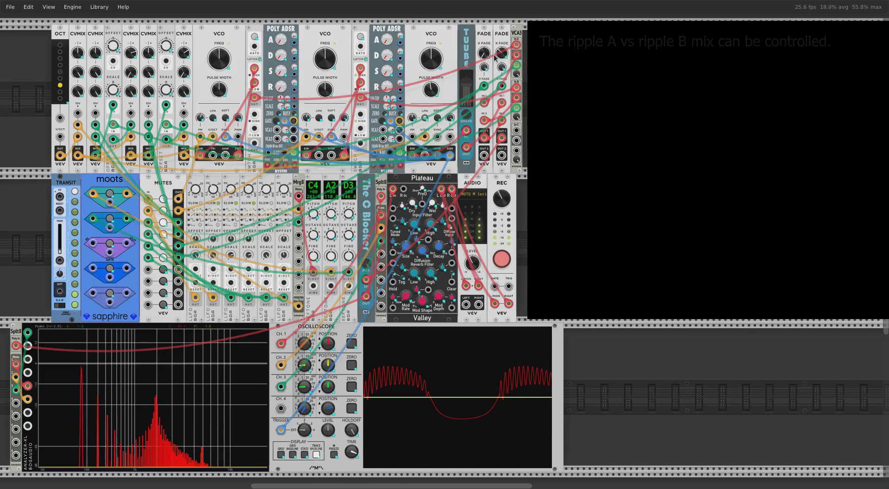
Vary the fundamental versus ripple crossfade to isolate the ripple, and adjust the decay rate of ripple A's envelope.
{"action": "mouse_move", "coordinate": [500, 53]}
{"action": "left_mouse_down"}
{"action": "mouse_move", "coordinate": [500, 43]}
{"action": "mouse_move", "coordinate": [500, 62]}
{"action": "left_mouse_up"}
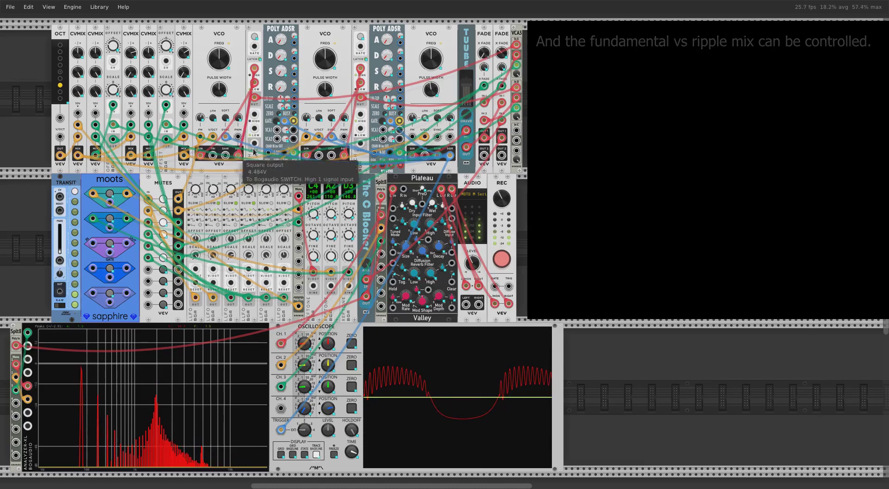
{"action": "mouse_move", "coordinate": [281, 55]}
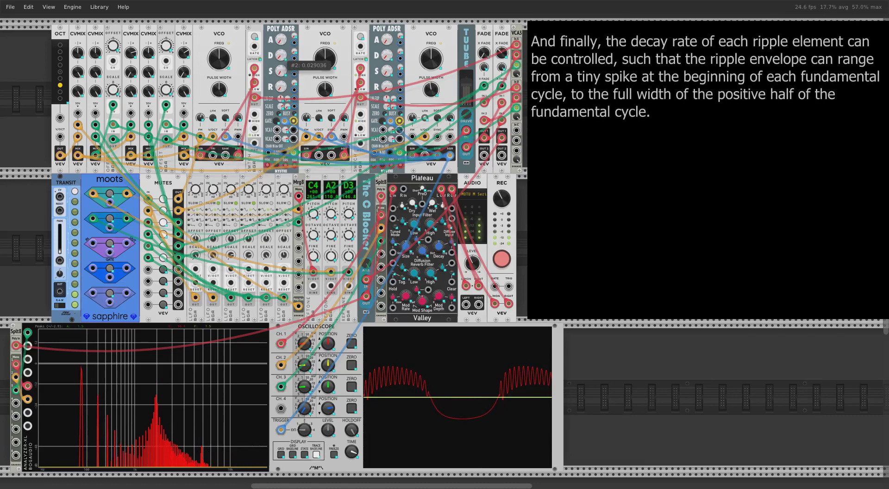
{"action": "mouse_move", "coordinate": [281, 56]}
{"action": "left_mouse_down"}
{"action": "mouse_move", "coordinate": [280, 62]}
{"action": "mouse_move", "coordinate": [280, 54]}
{"action": "left_mouse_up"}
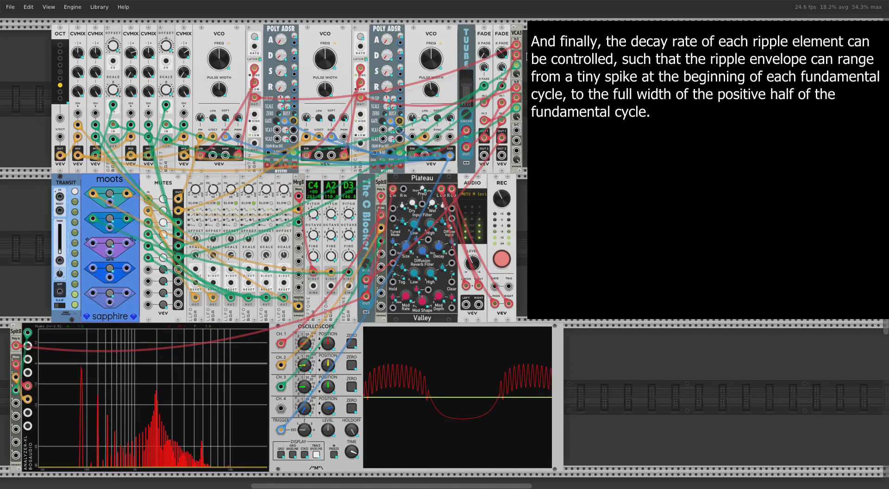
{"action": "left_click_drag", "start_coordinate": [503, 55], "coordinate": [502, 50]}
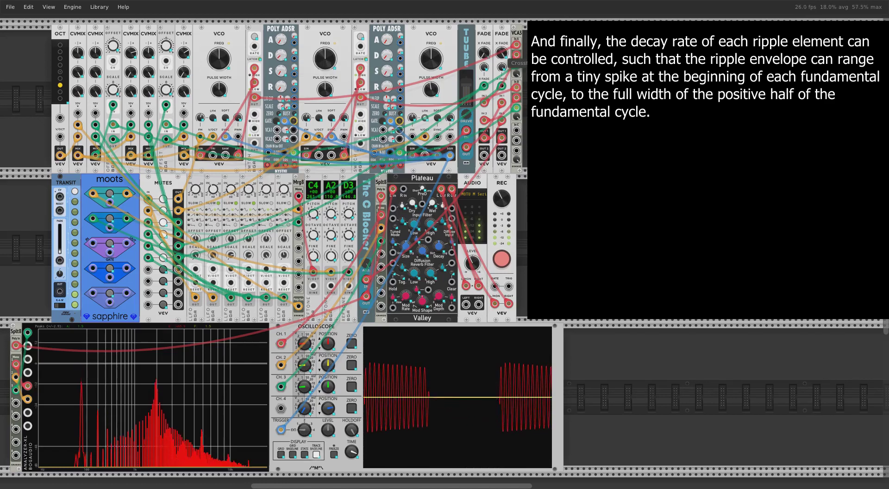
{"action": "mouse_move", "coordinate": [278, 60]}
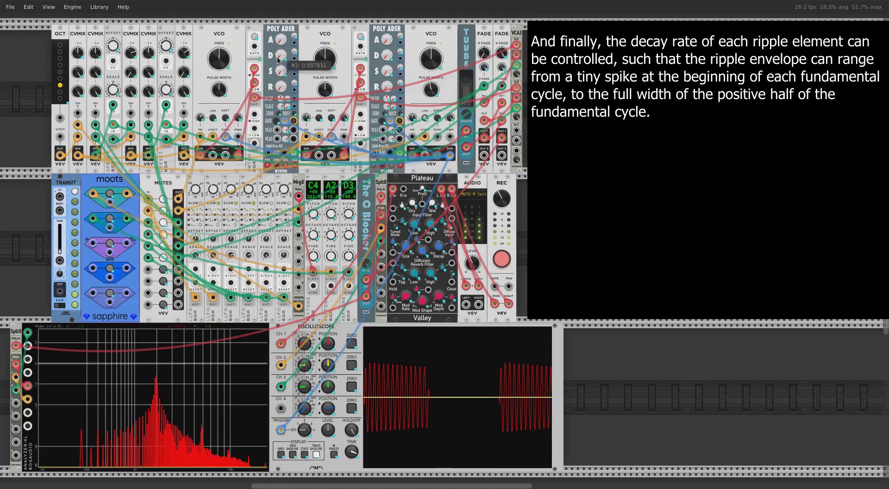
{"action": "left_click_drag", "start_coordinate": [281, 55], "coordinate": [281, 50]}
Recall the last TRANSIT snapshot with one drone voice and unmute modulation rows 6, 4 and 1.
{"action": "left_click", "coordinate": [73, 306]}
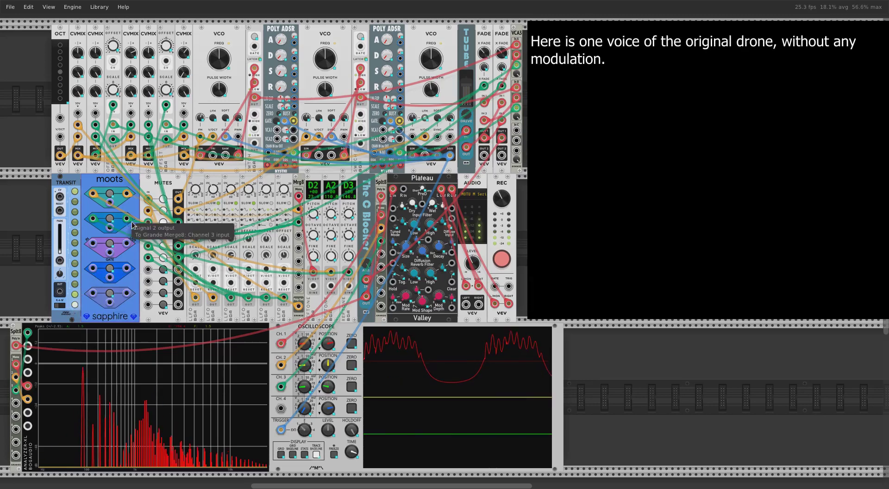
{"action": "left_click", "coordinate": [164, 259]}
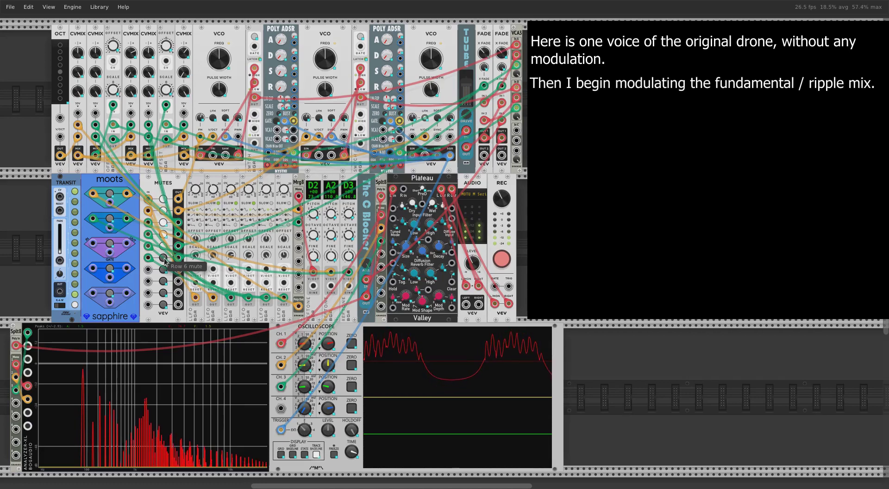
{"action": "left_click", "coordinate": [164, 236]}
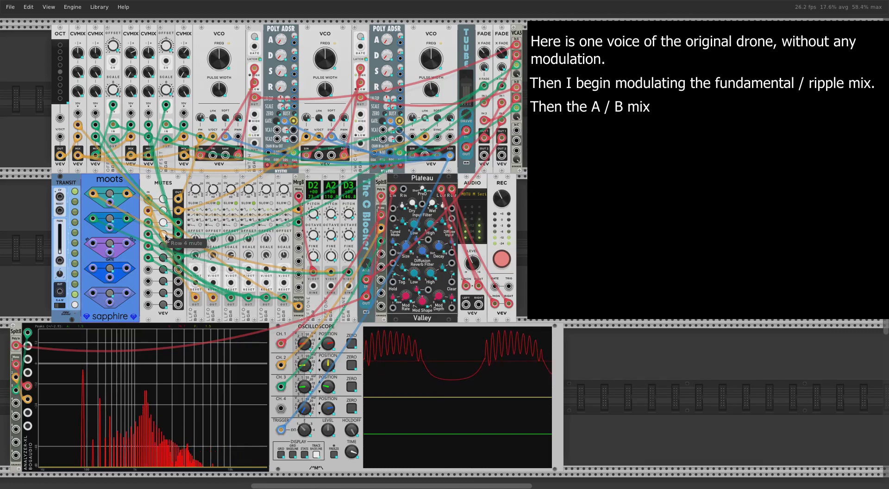
{"action": "left_click", "coordinate": [164, 199]}
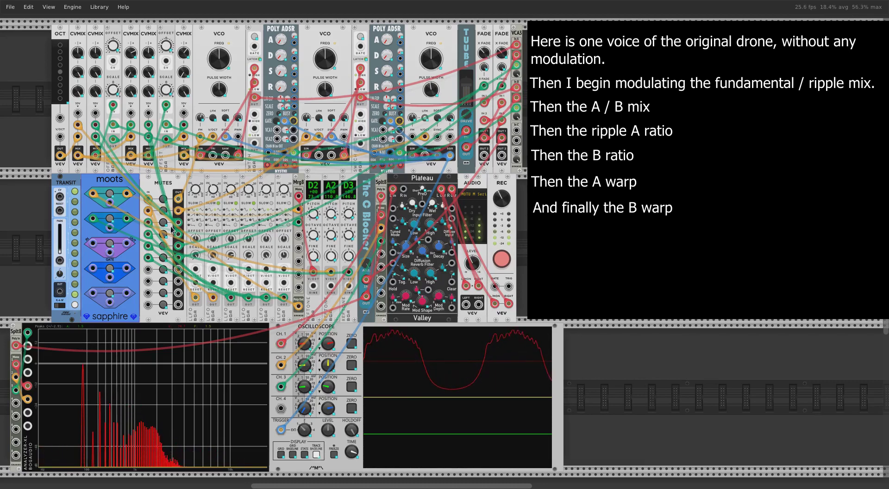
Restore the polyphony through moots 1 and 2 and raise Plateau's reverb wet level to 0.31429.
{"action": "left_click", "coordinate": [110, 198]}
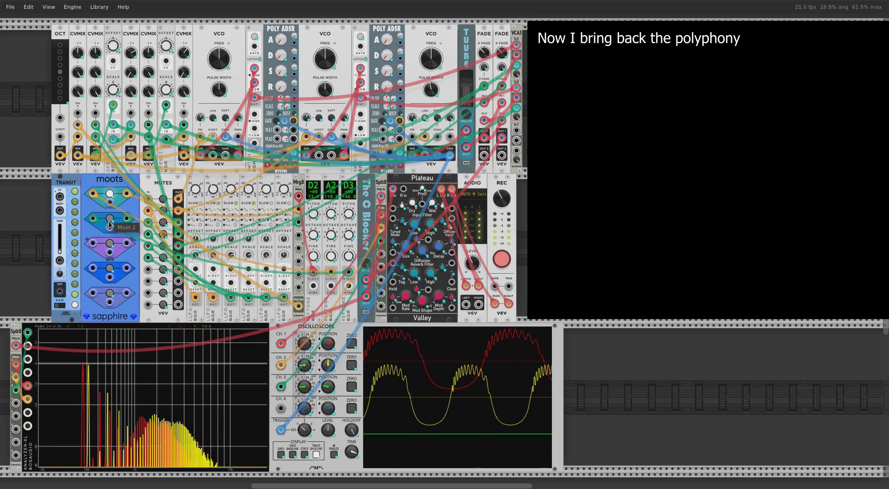
{"action": "left_click", "coordinate": [110, 219]}
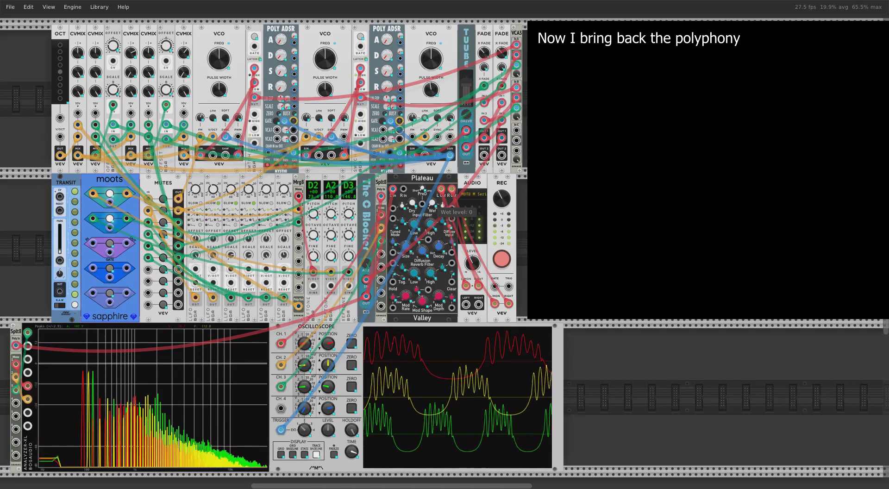
{"action": "left_click_drag", "start_coordinate": [433, 204], "coordinate": [432, 189]}
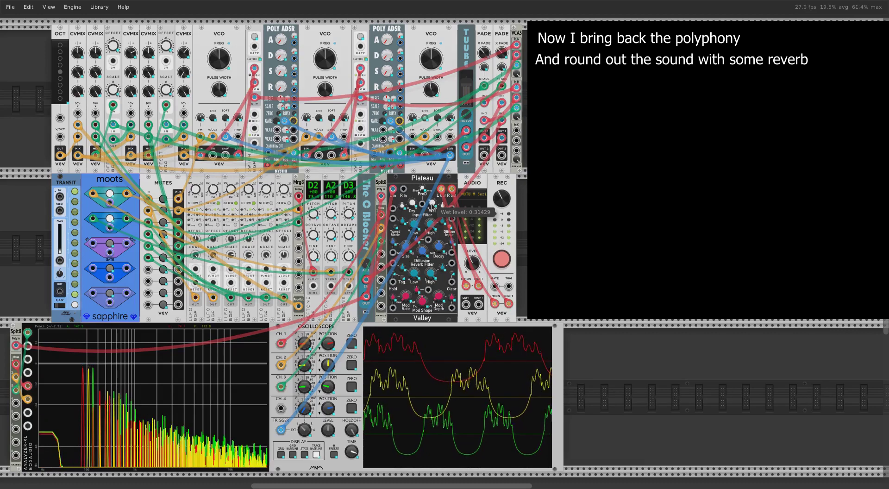
Shift the drone through +1, +2 and -1 octaves and return the octave shift to 0.
{"action": "left_click", "coordinate": [60, 65]}
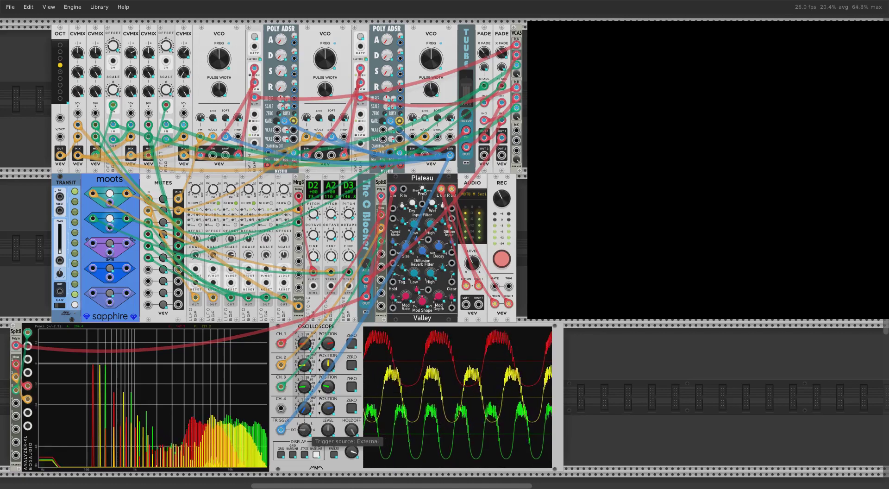
{"action": "left_click", "coordinate": [60, 65]}
{"action": "left_click", "coordinate": [60, 59]}
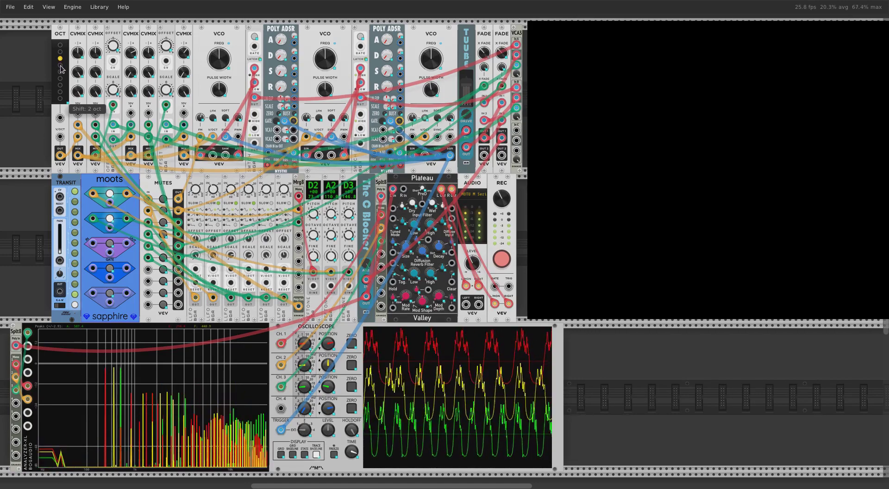
{"action": "left_click_drag", "start_coordinate": [60, 69], "coordinate": [61, 81]}
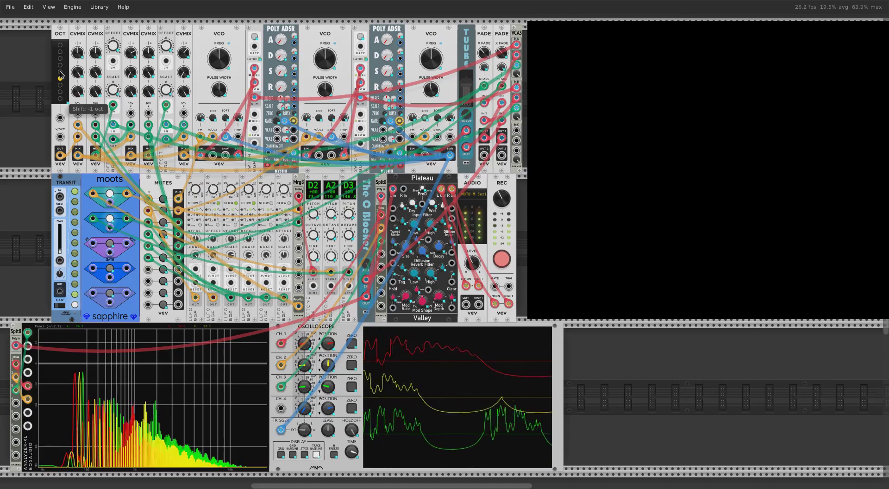
{"action": "left_click", "coordinate": [61, 75]}
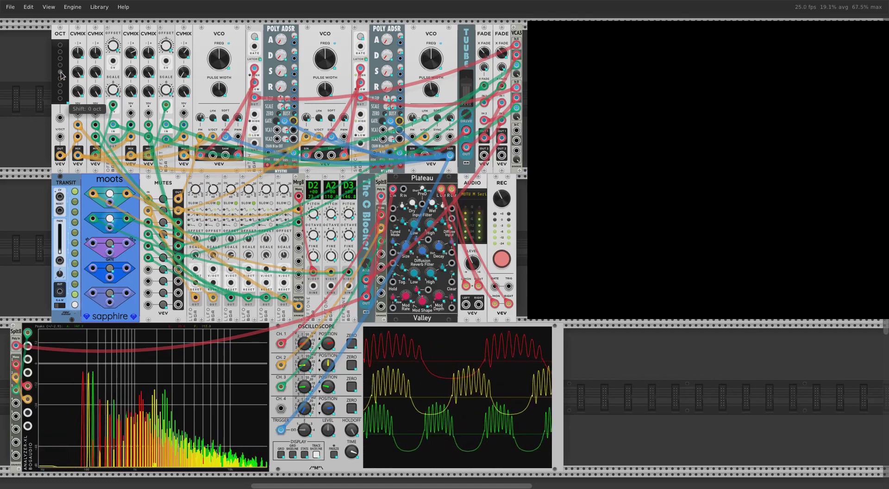